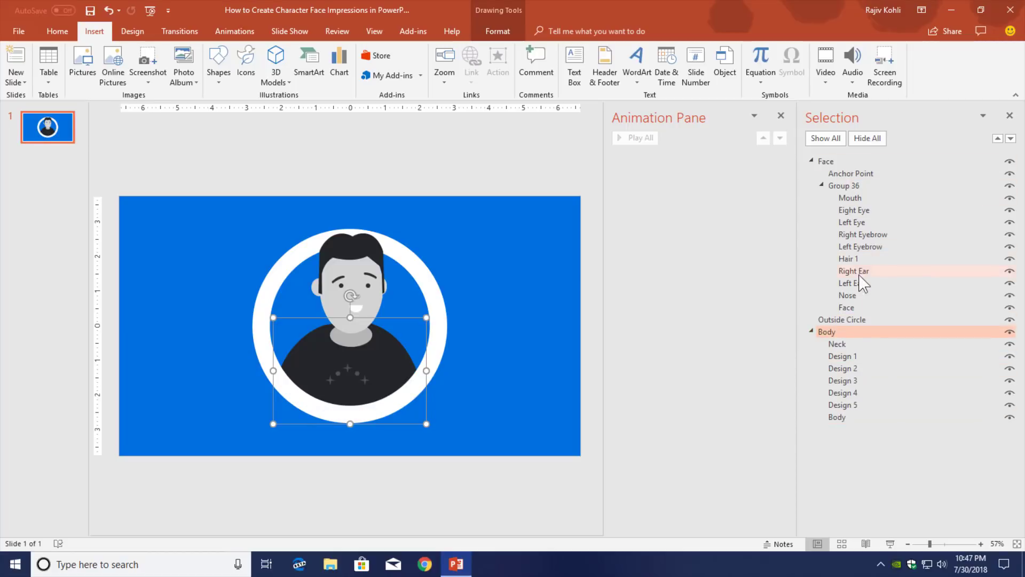
Step: Test-rotate the face on its Anchor Point, undo it, and turn on slide guides
click(844, 175)
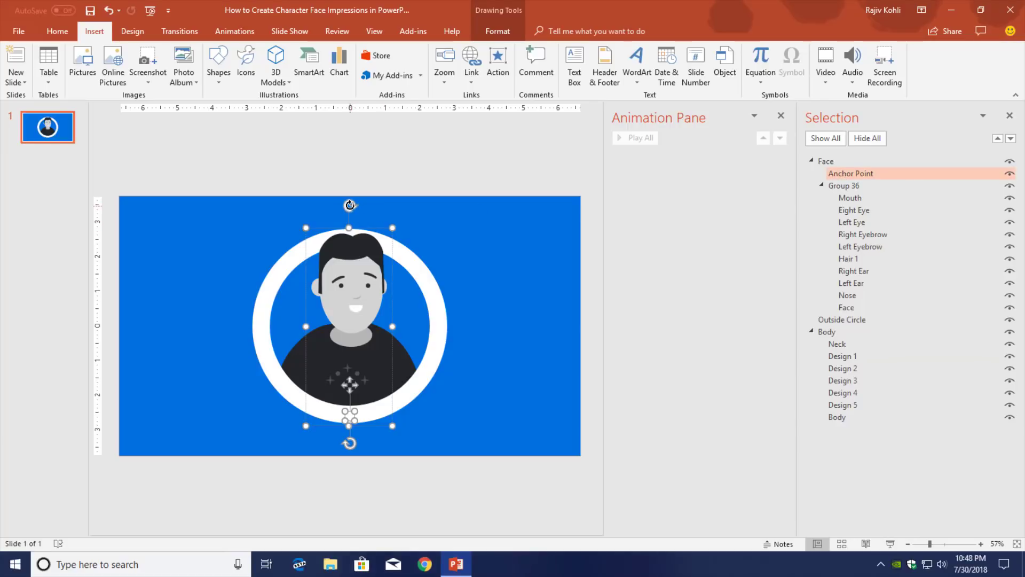
mouse_move(361, 205)
mouse_down()
mouse_move(371, 210)
mouse_move(355, 202)
mouse_up()
key(ctrl+z)
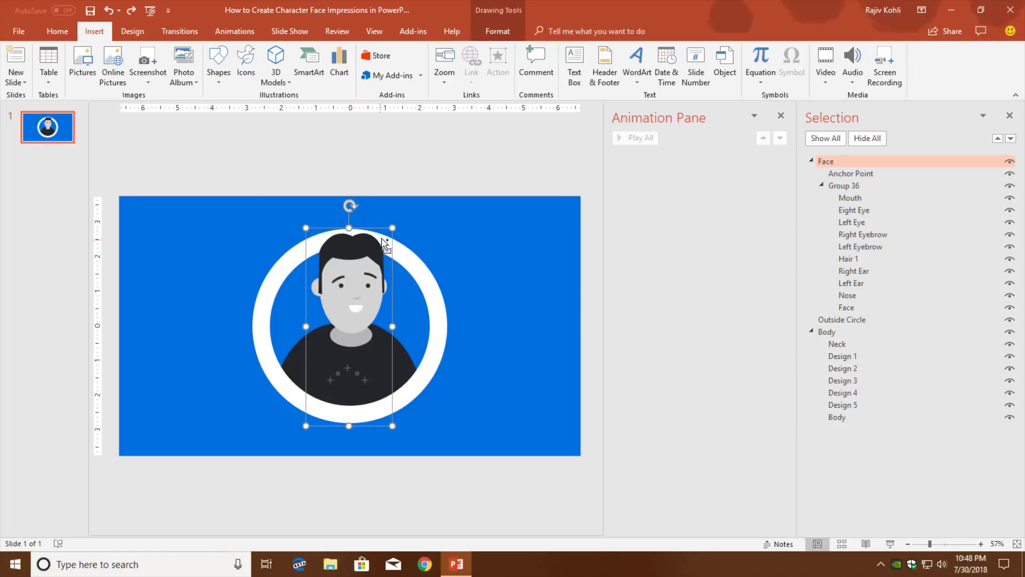
click(374, 32)
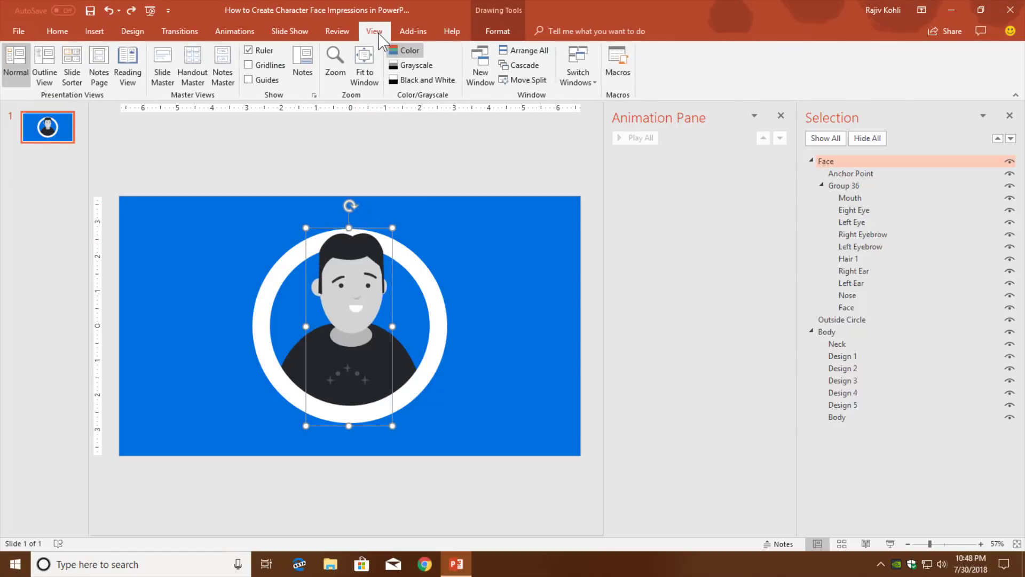
click(254, 81)
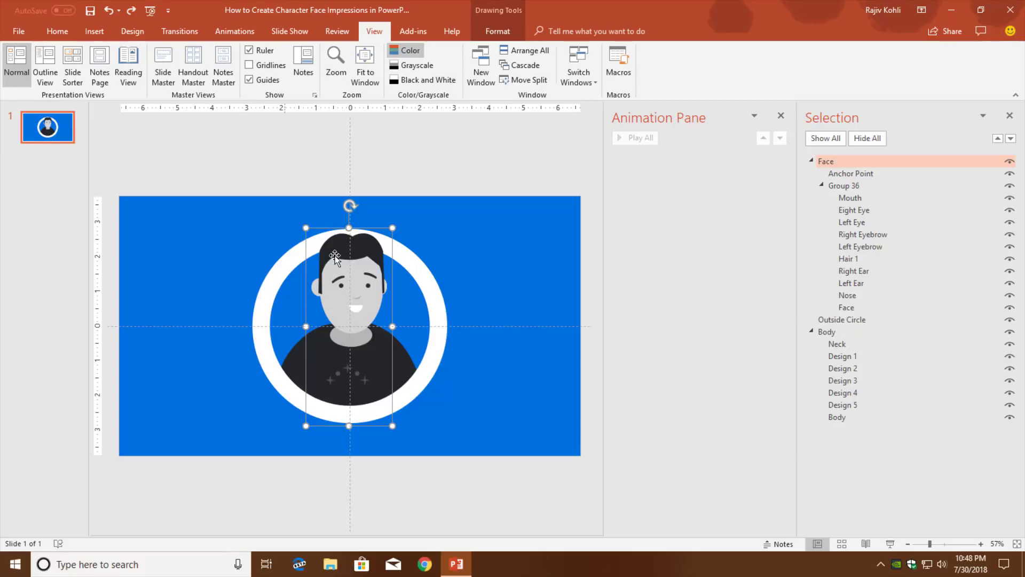
Step: Select the whole Face group and drag it right, outside the white ring
click(369, 259)
click(465, 256)
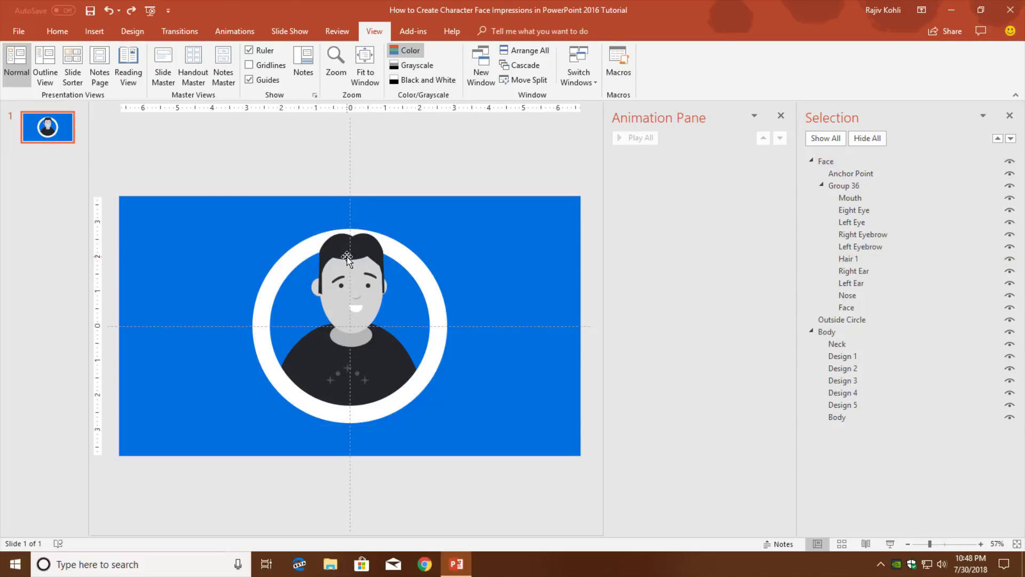
click(338, 278)
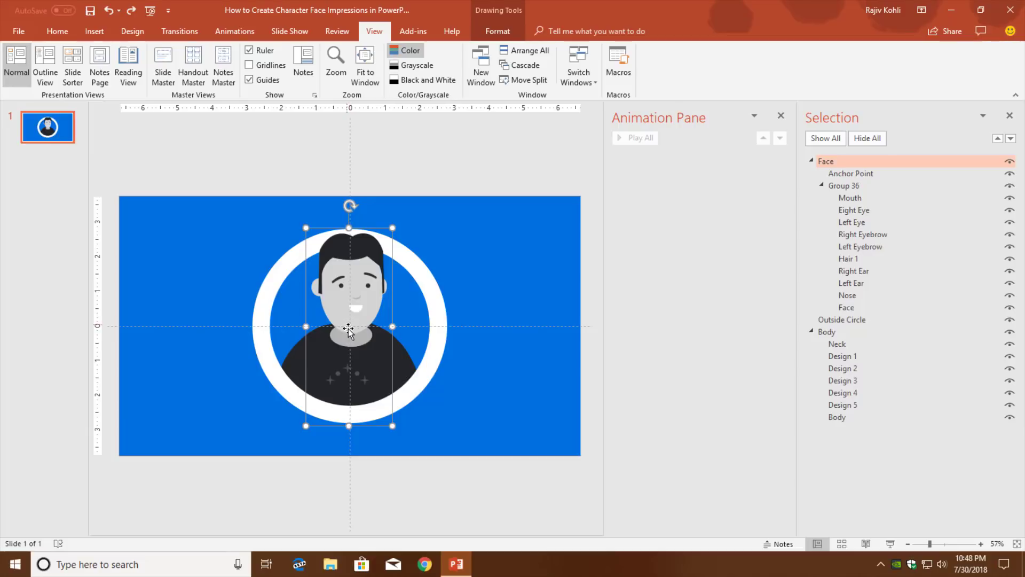
drag(374, 281, 524, 272)
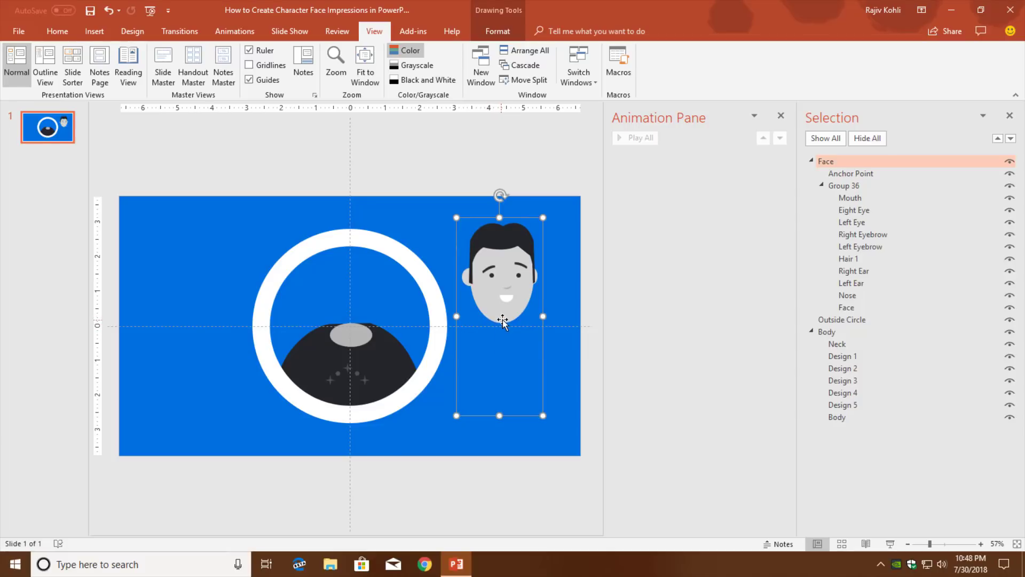
Step: Check the Anchor Point's size, undo twice to restore the face, and close the Selection pane
click(848, 173)
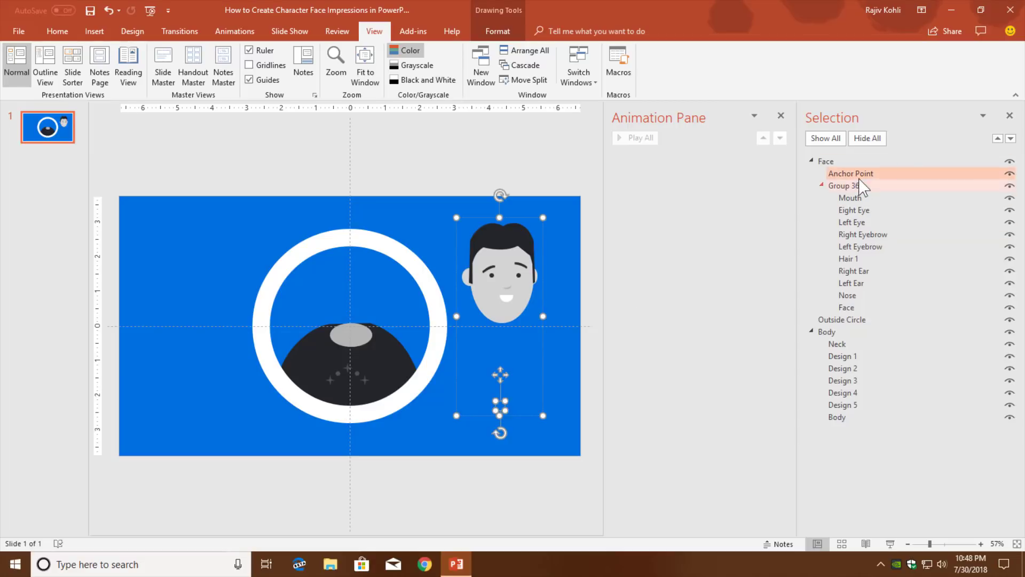
click(498, 31)
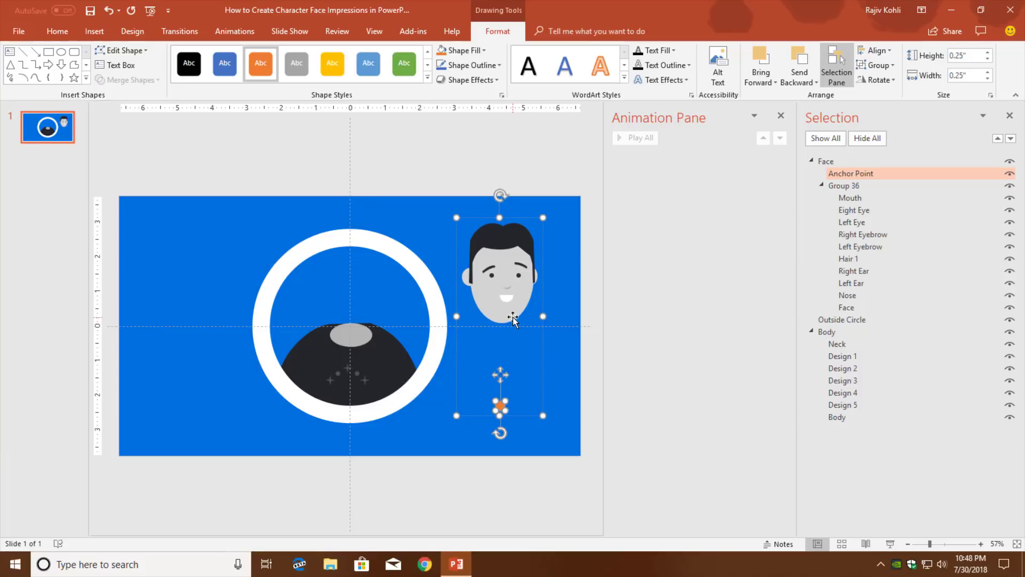
key(ctrl+z)
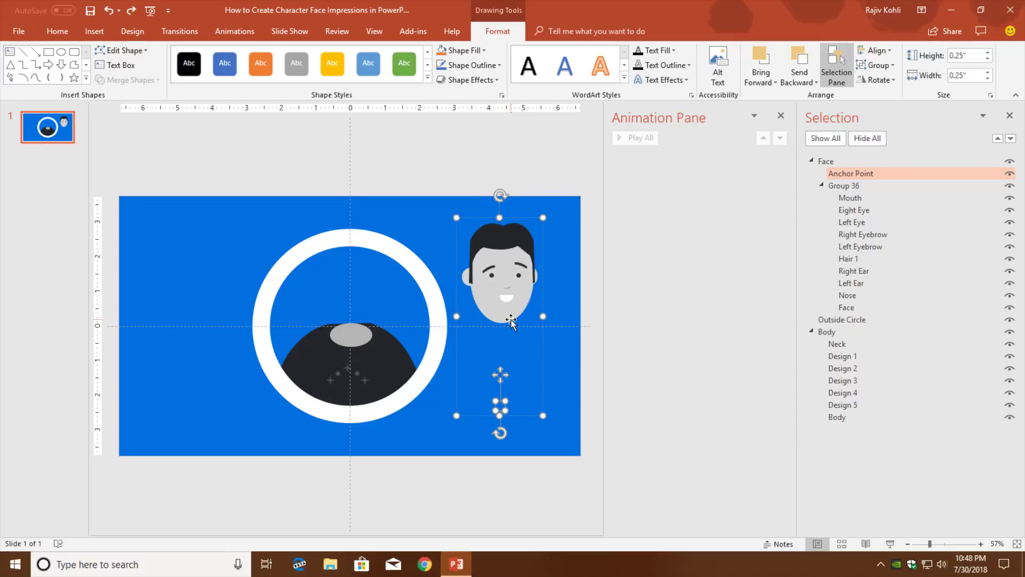
key(ctrl+z)
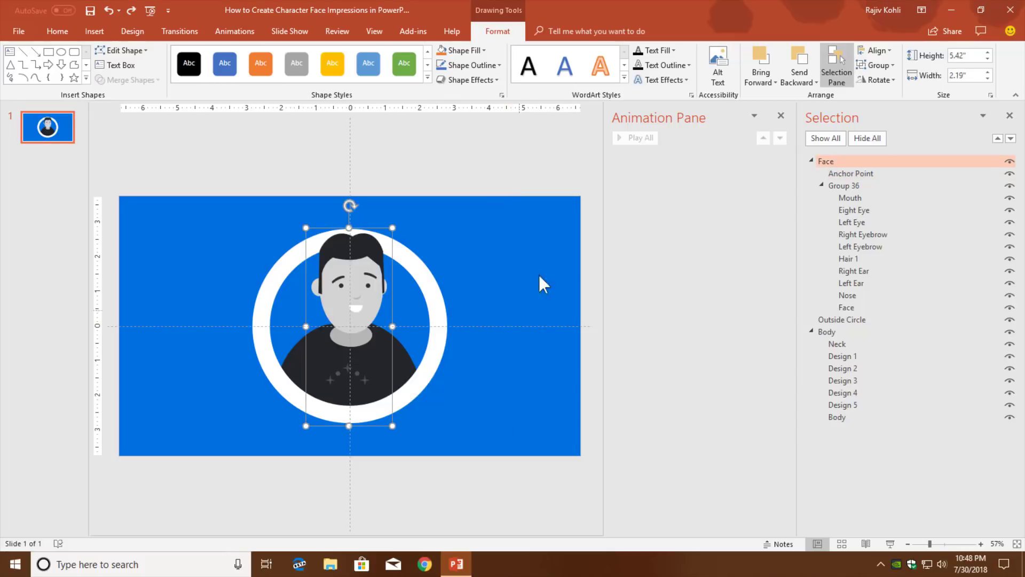
click(1009, 115)
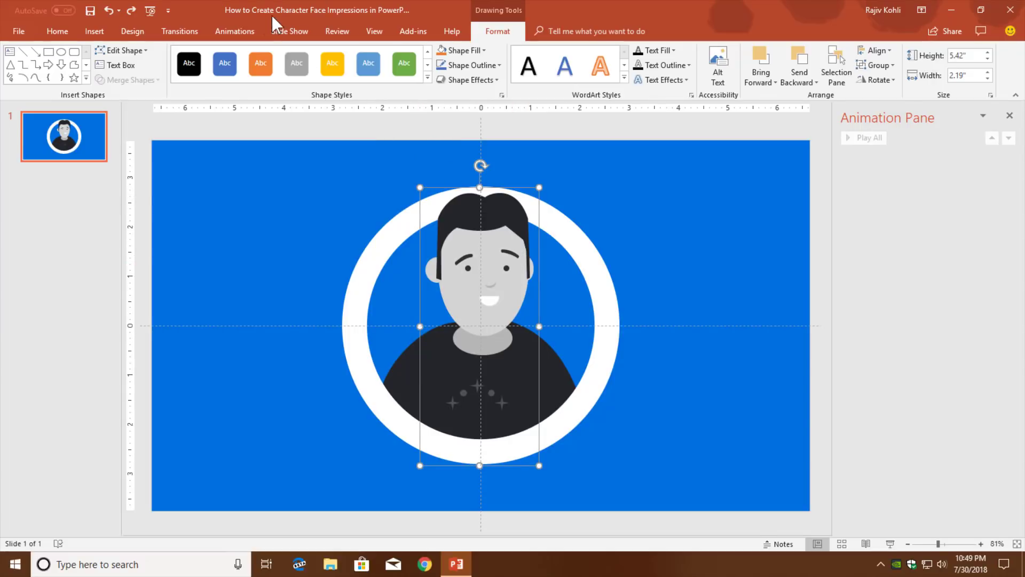
Step: Add a Spin animation to the Face that starts With Previous
click(238, 33)
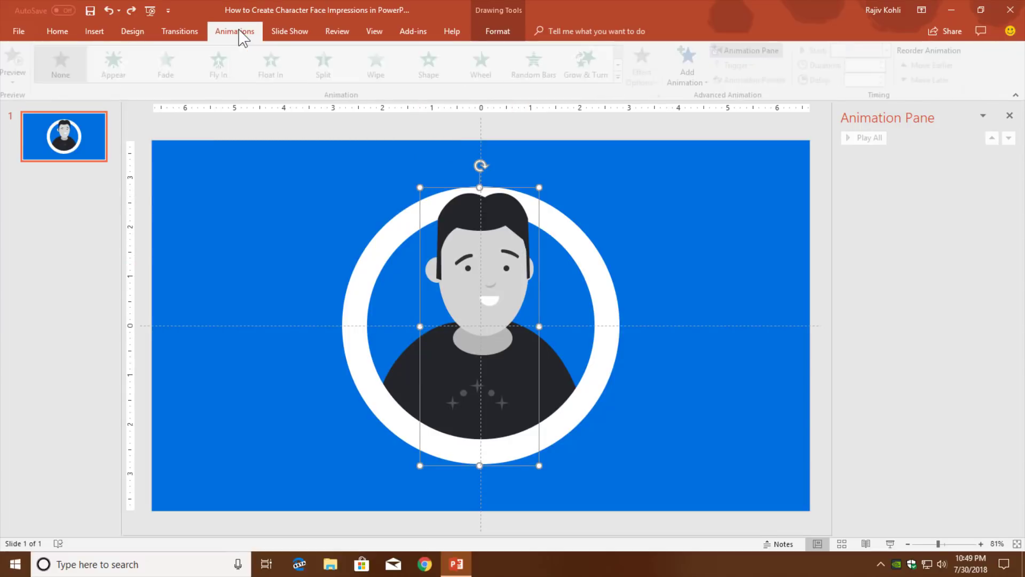
click(696, 68)
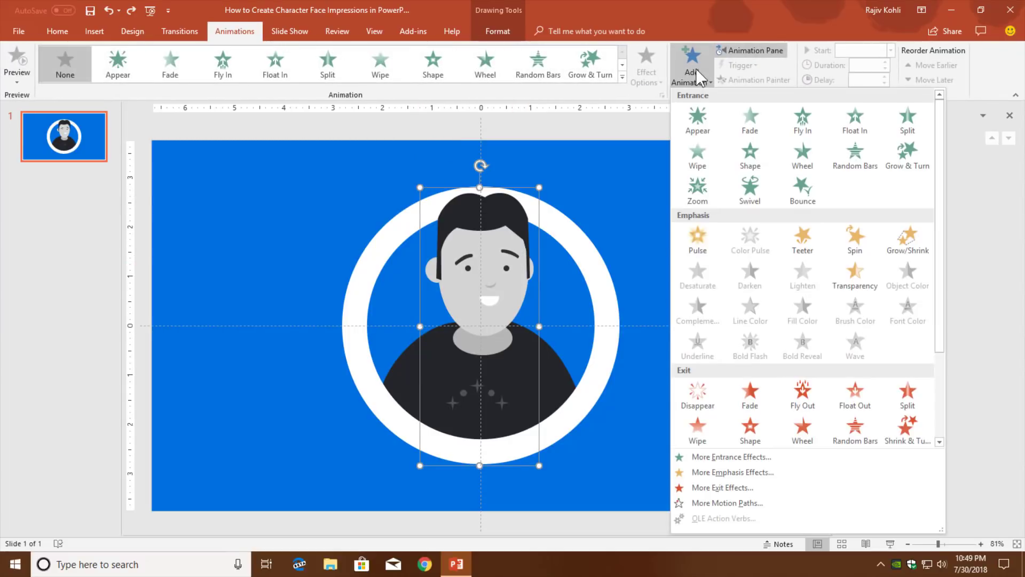
click(849, 234)
click(862, 50)
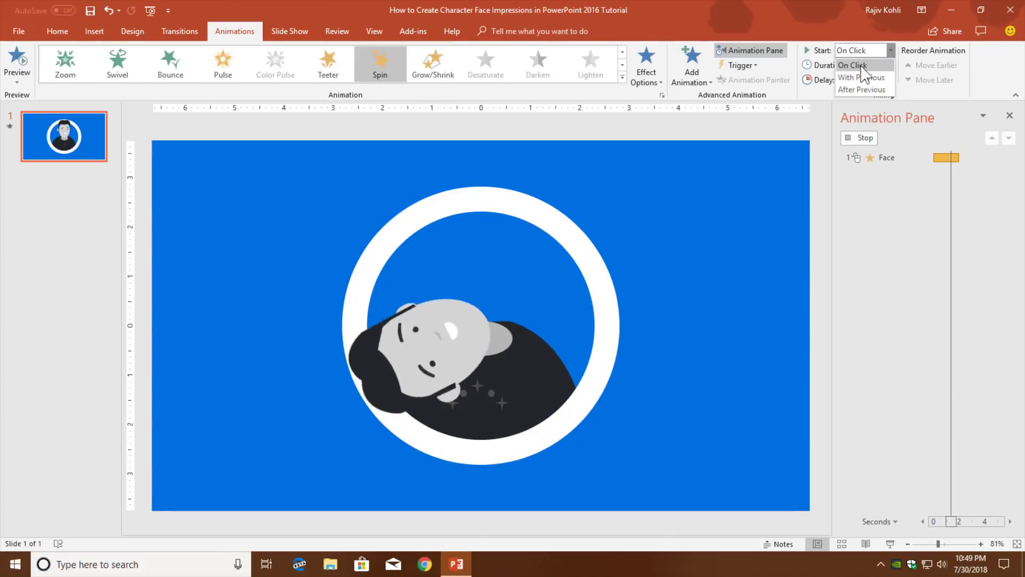
click(861, 77)
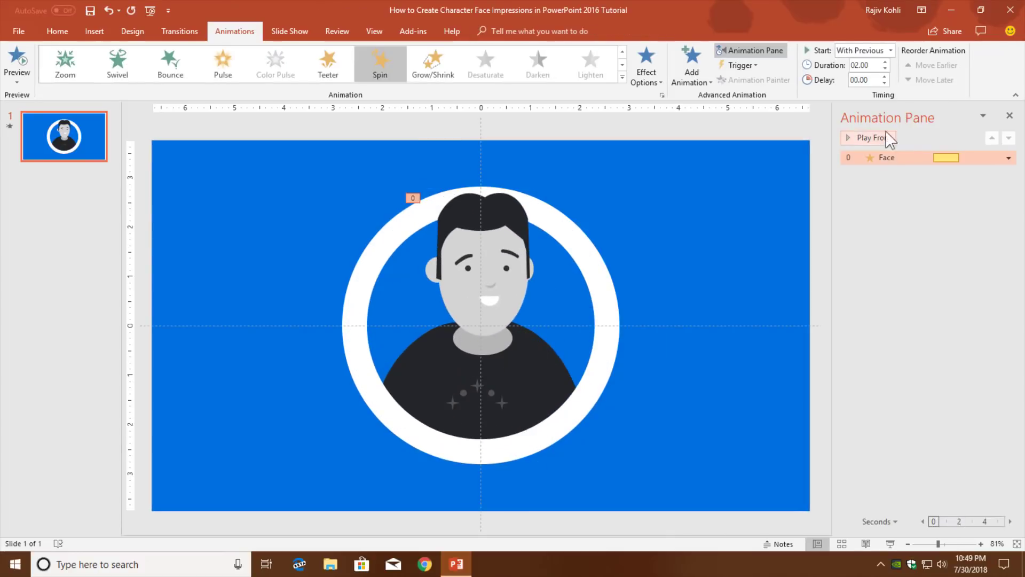
Step: Give the Spin a 2-second delay and 0.15-second duration, and open its effect options
double_click(875, 80)
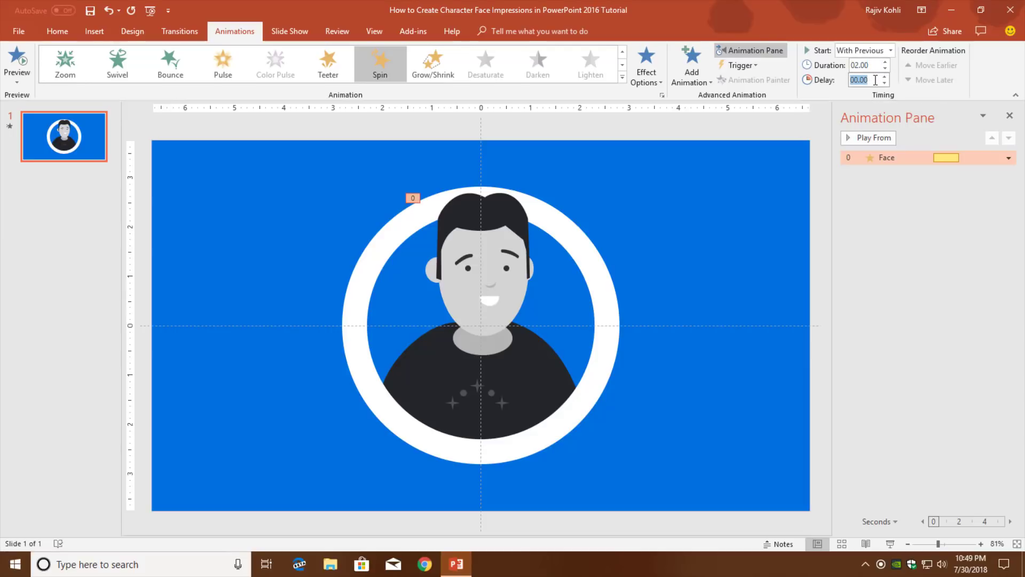
text(2)
key(Return)
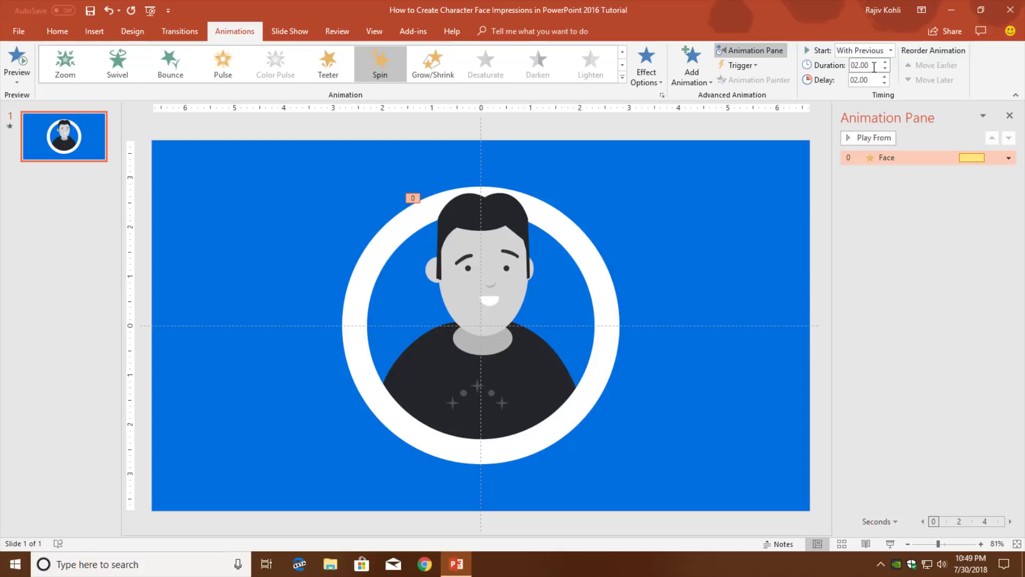
double_click(873, 66)
key(Return)
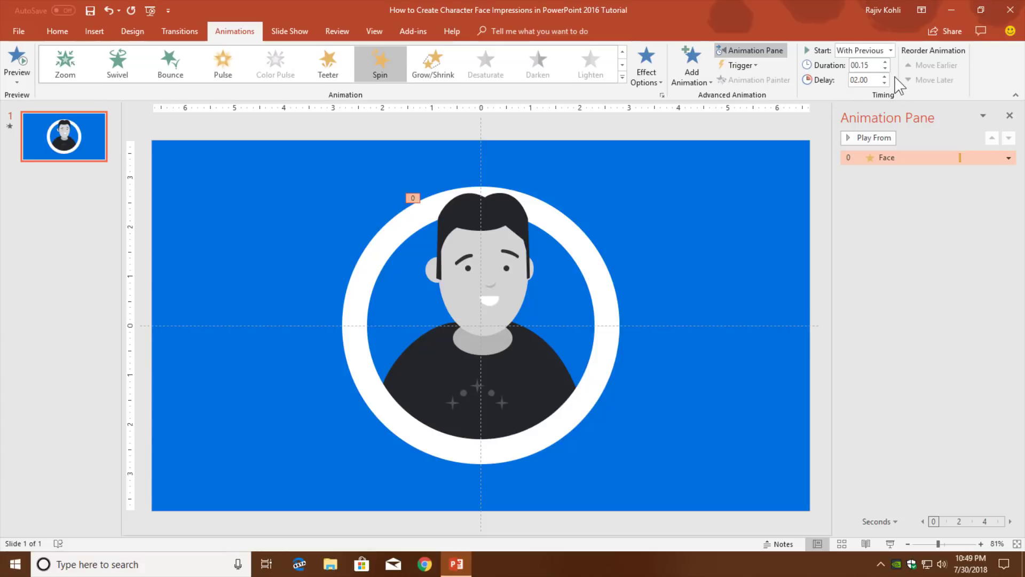
double_click(897, 158)
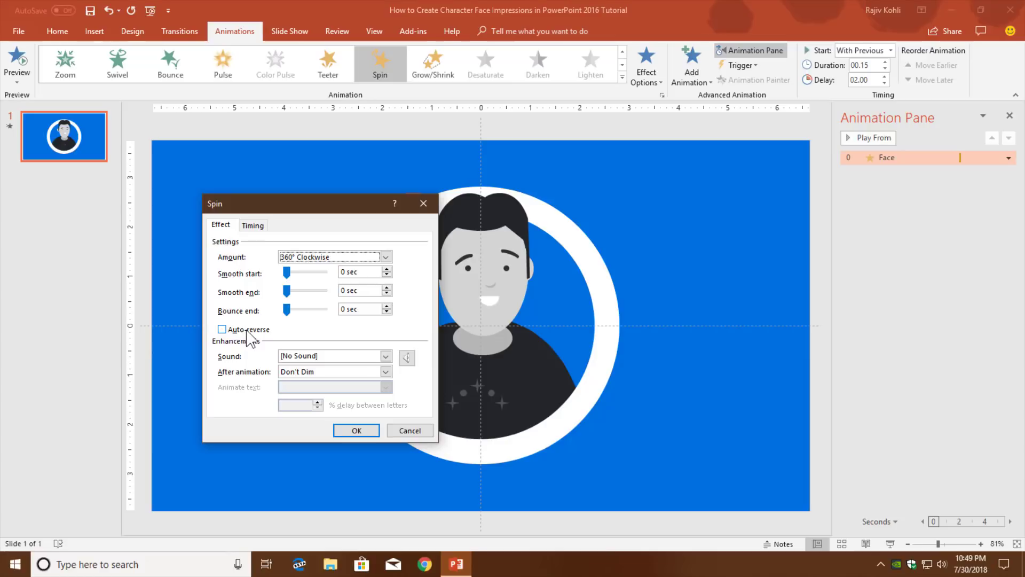
Step: Set the Face Spin amount to a custom 10° clockwise and apply it
click(252, 225)
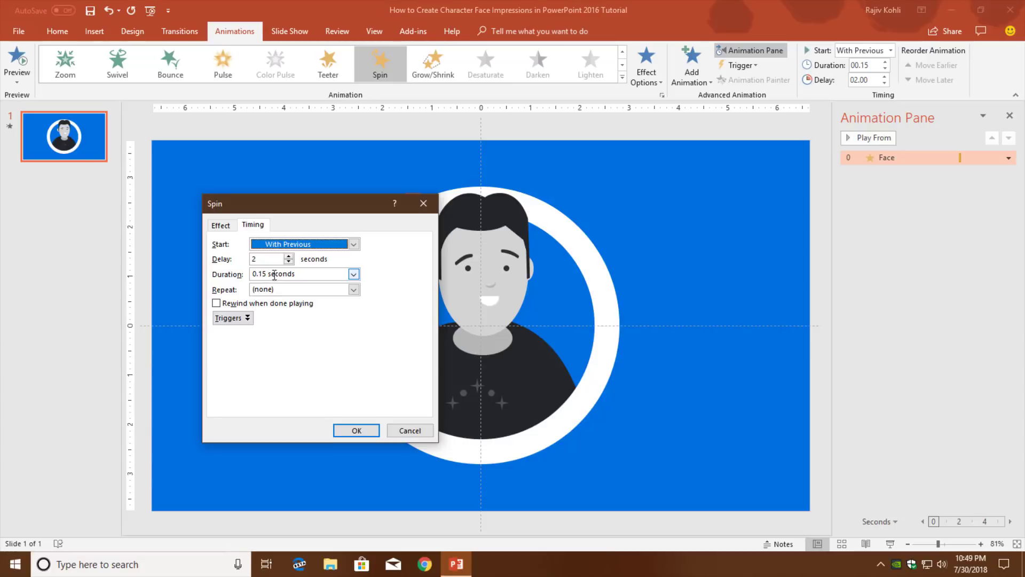
click(220, 225)
click(298, 259)
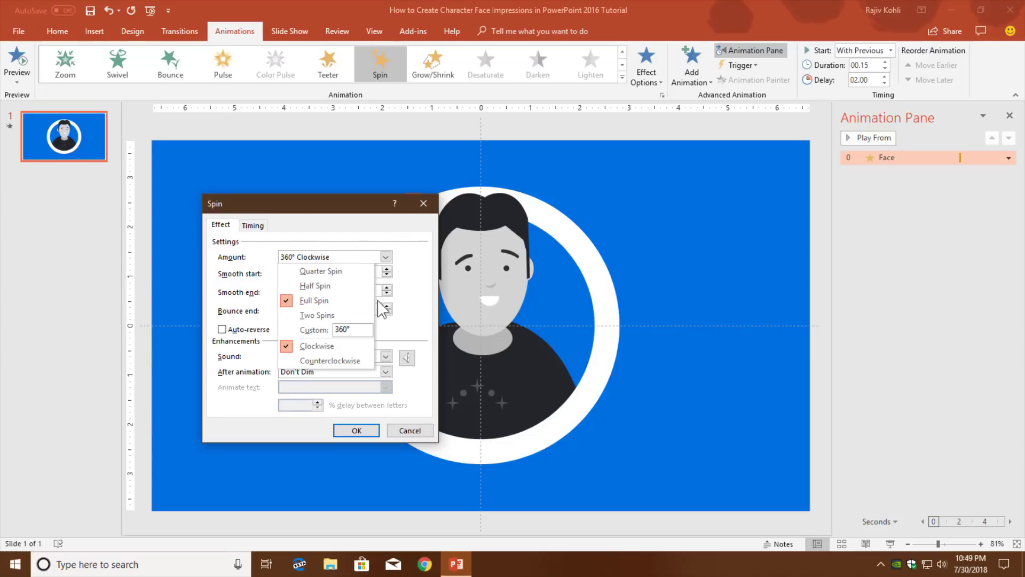
click(363, 329)
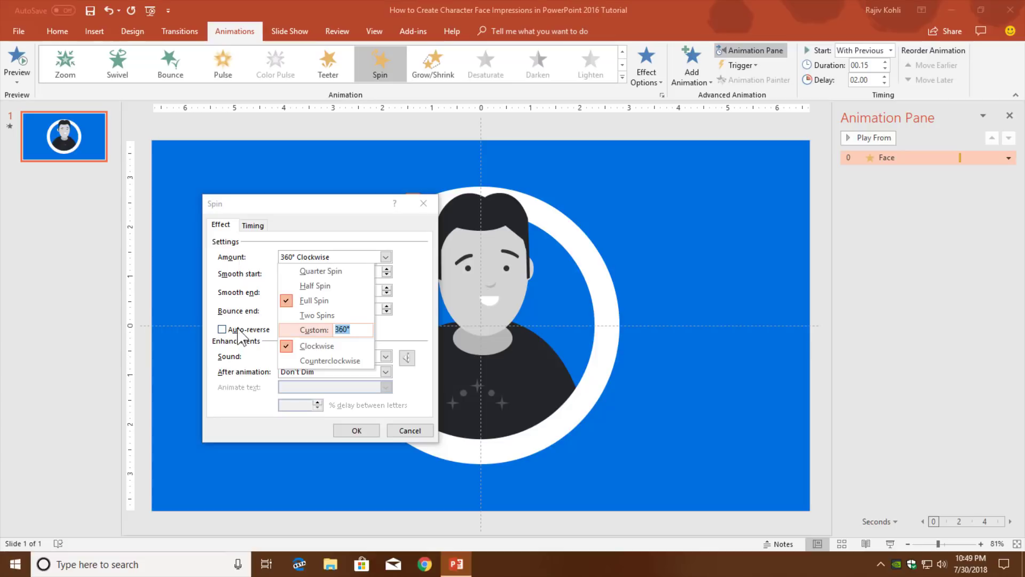
text(10)
key(Return)
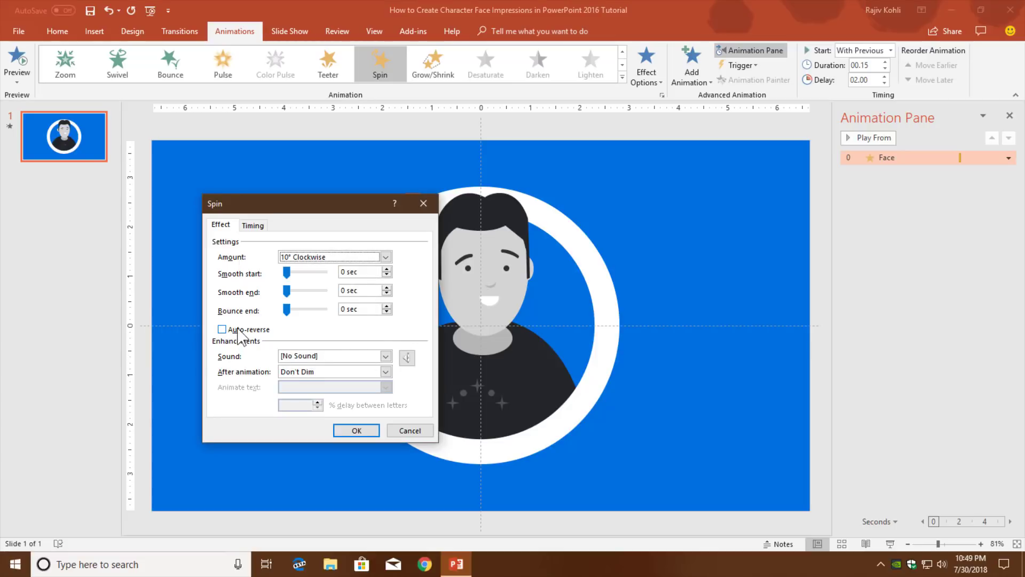
click(355, 430)
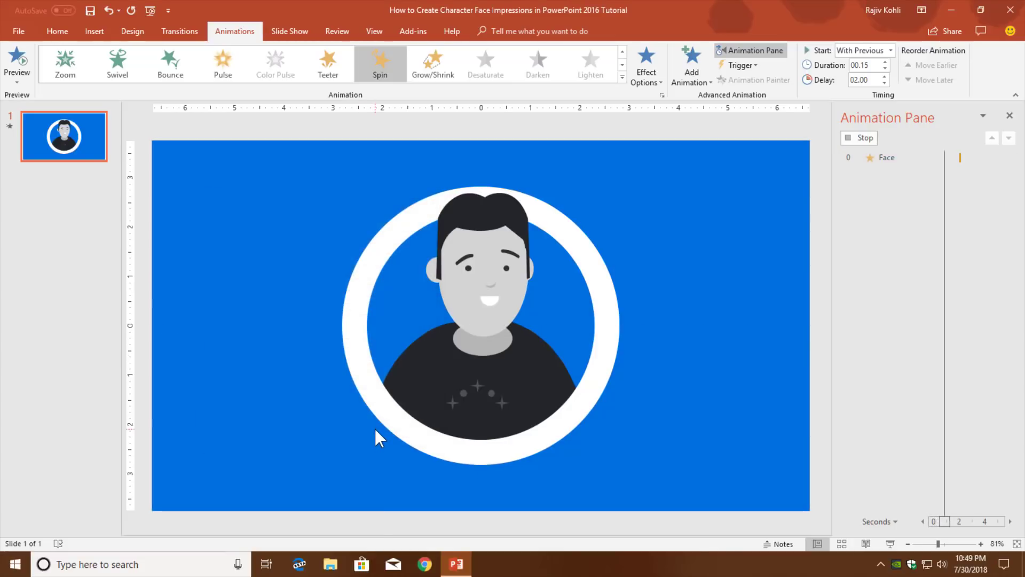
Step: Raise the Spin duration to 0.25 seconds and replay the face animation
click(873, 142)
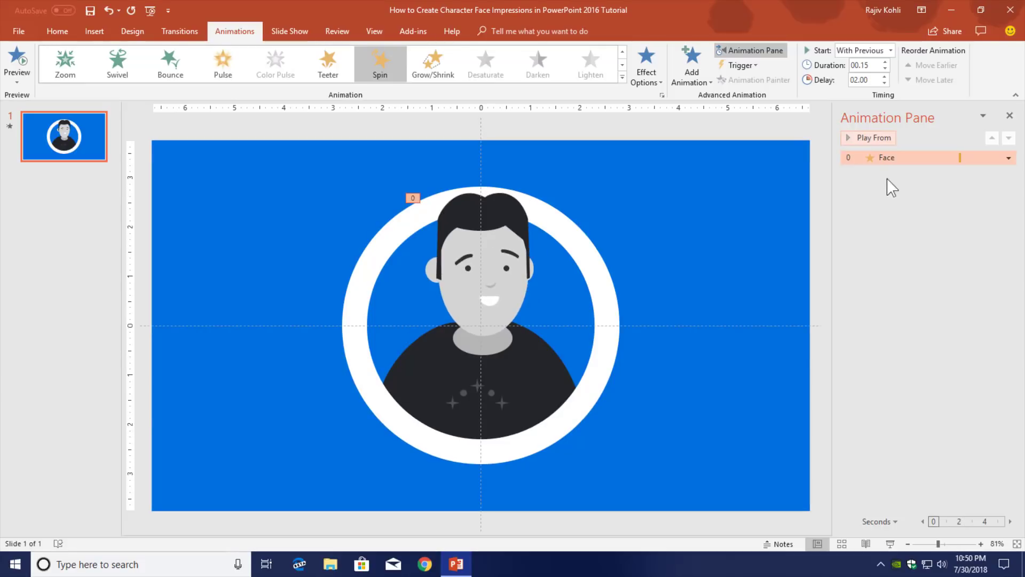
click(885, 61)
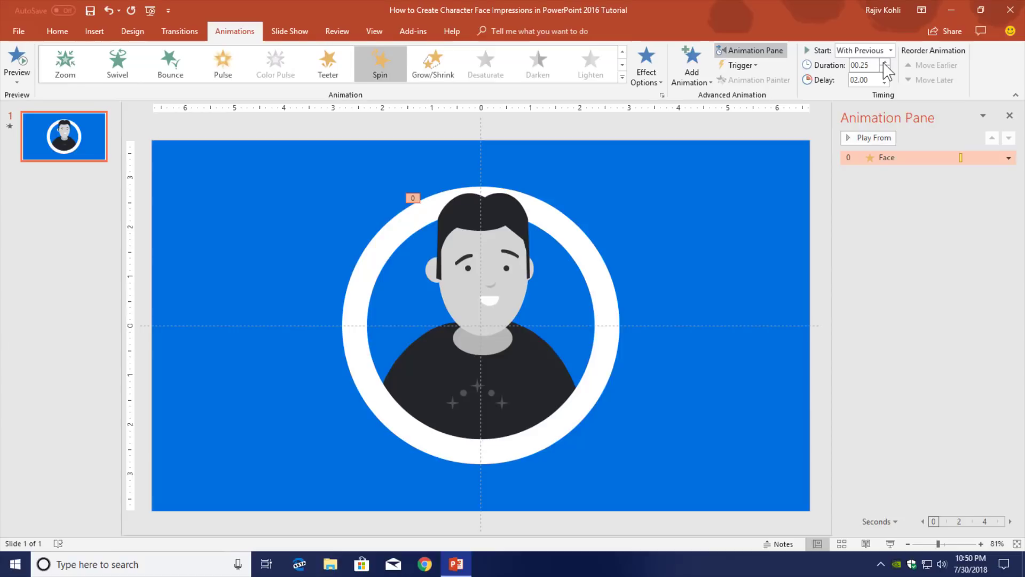
click(851, 142)
click(513, 227)
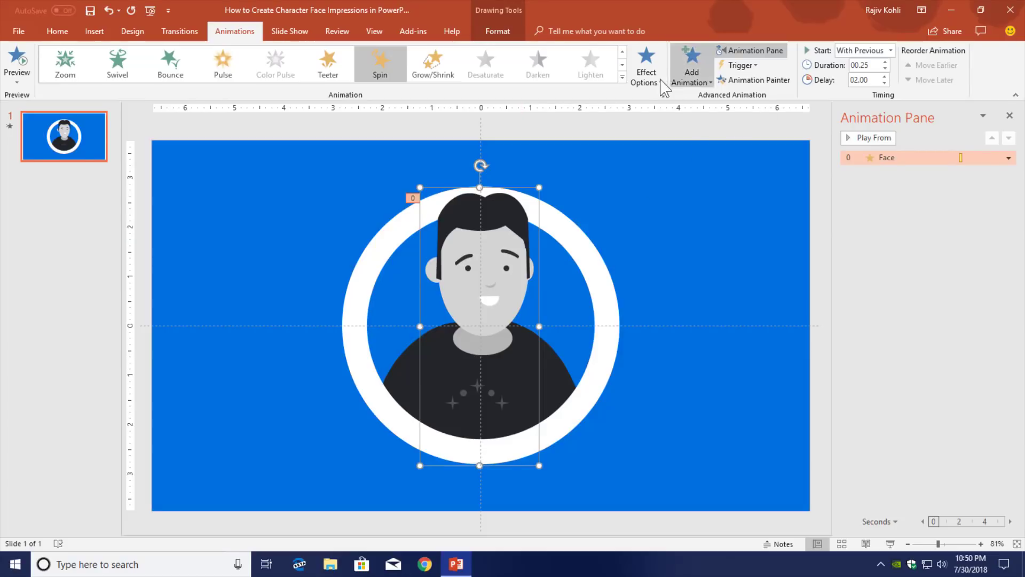
Step: Add a second Spin to the Face, starting With Previous after a 3.5-second delay
click(691, 69)
click(870, 258)
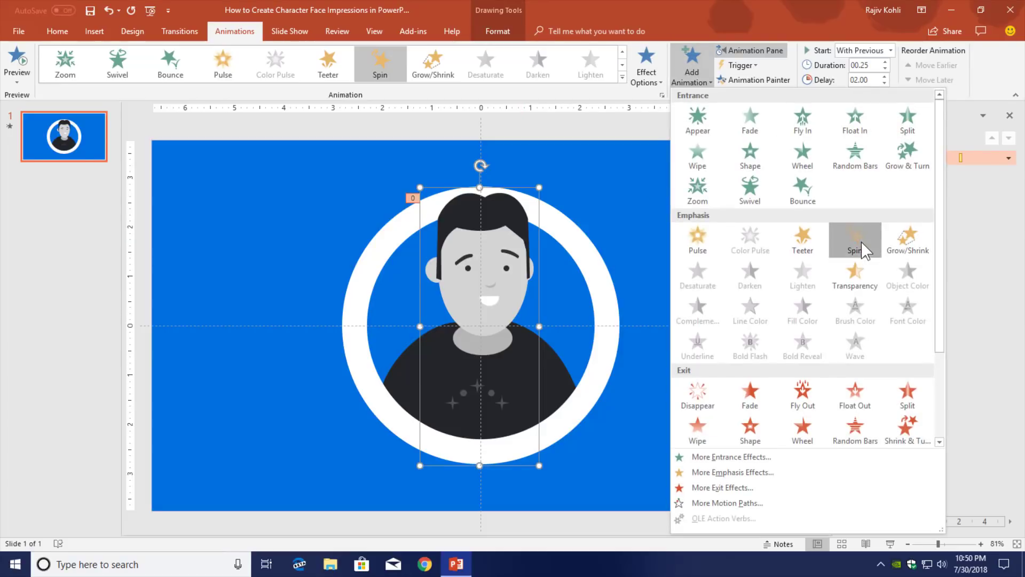
click(862, 50)
click(860, 62)
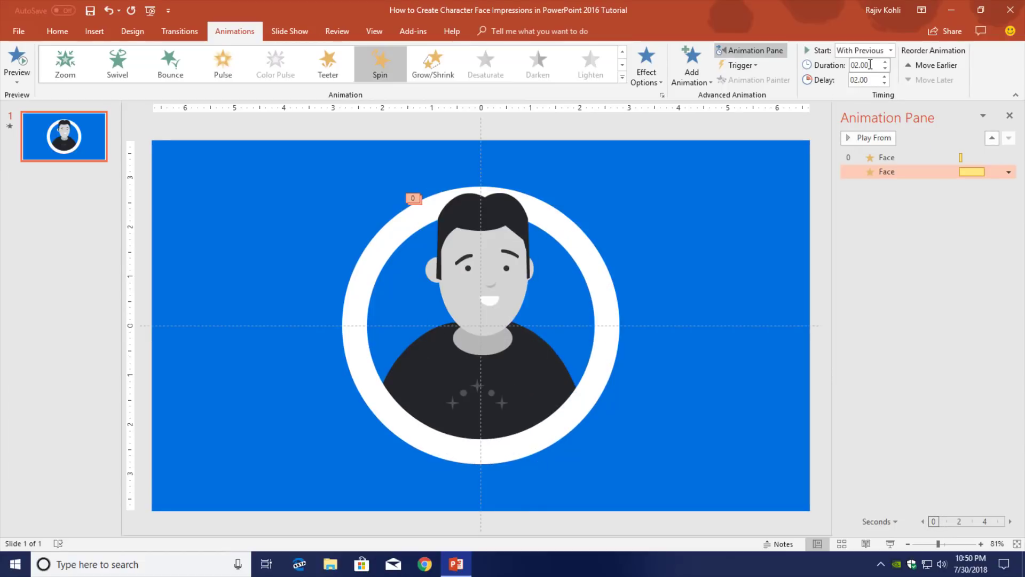
click(870, 65)
click(871, 77)
text(3.5)
key(Return)
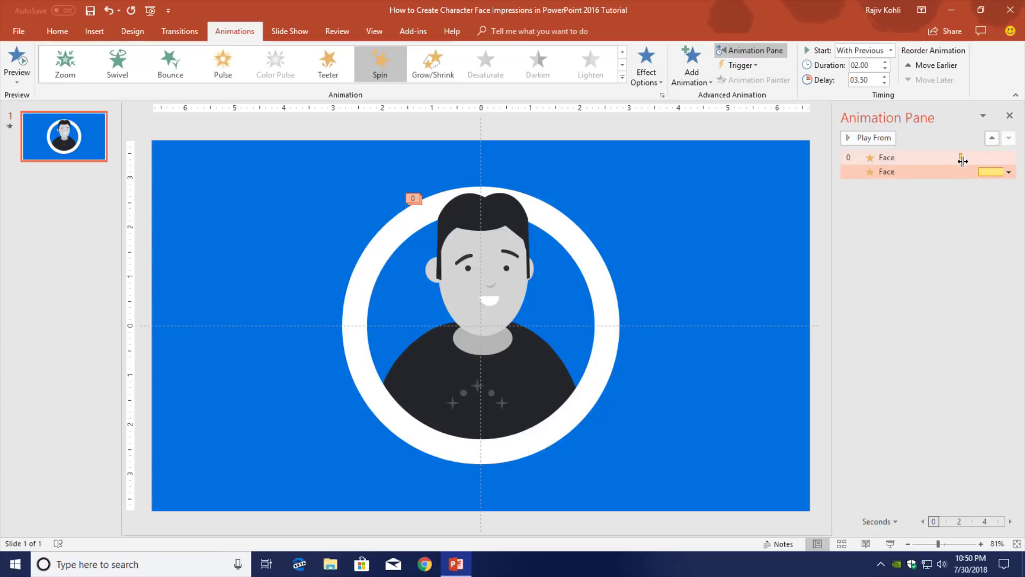
Step: Shorten the second Spin to 0.25 seconds and preview it as a full-screen slide show
double_click(875, 65)
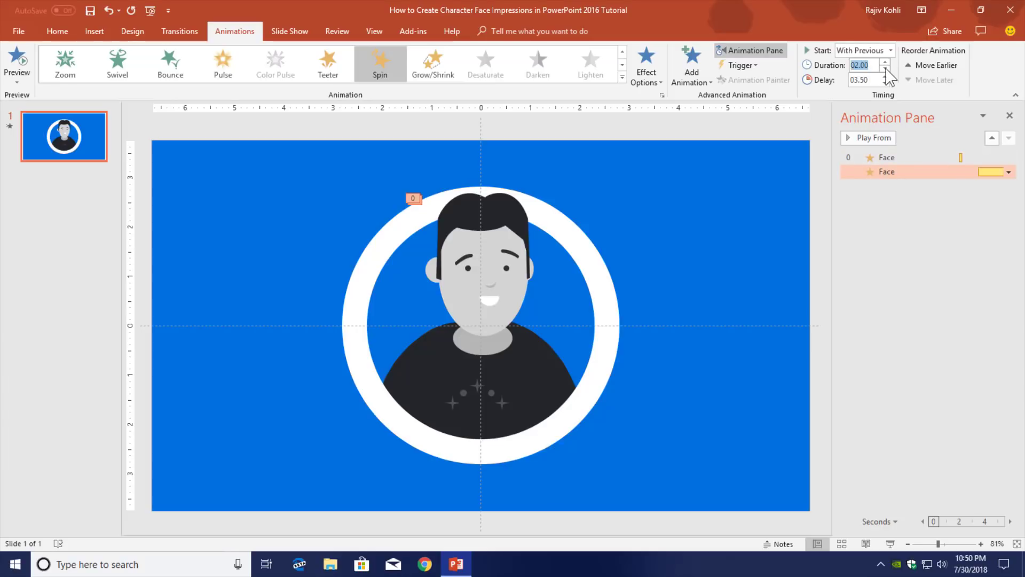
click(885, 68)
click(896, 216)
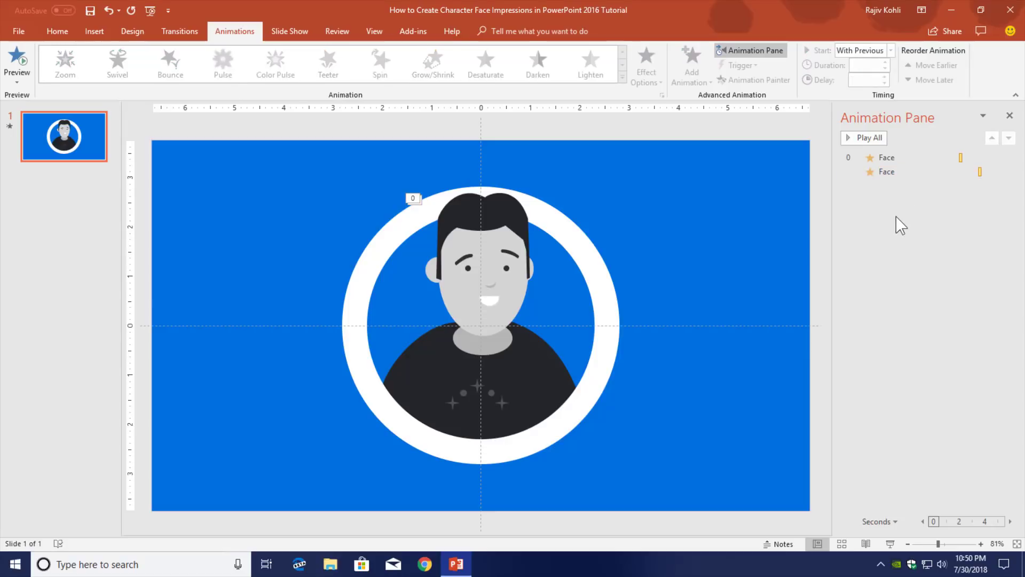
click(888, 544)
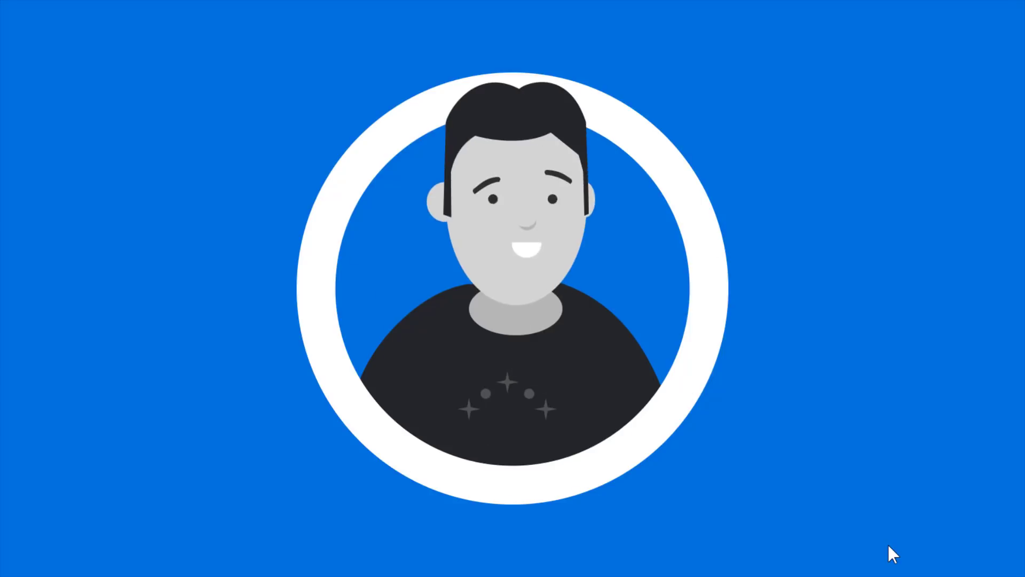
key(Escape)
Step: Set the second Spin to a custom 20° counterclockwise amount
double_click(886, 172)
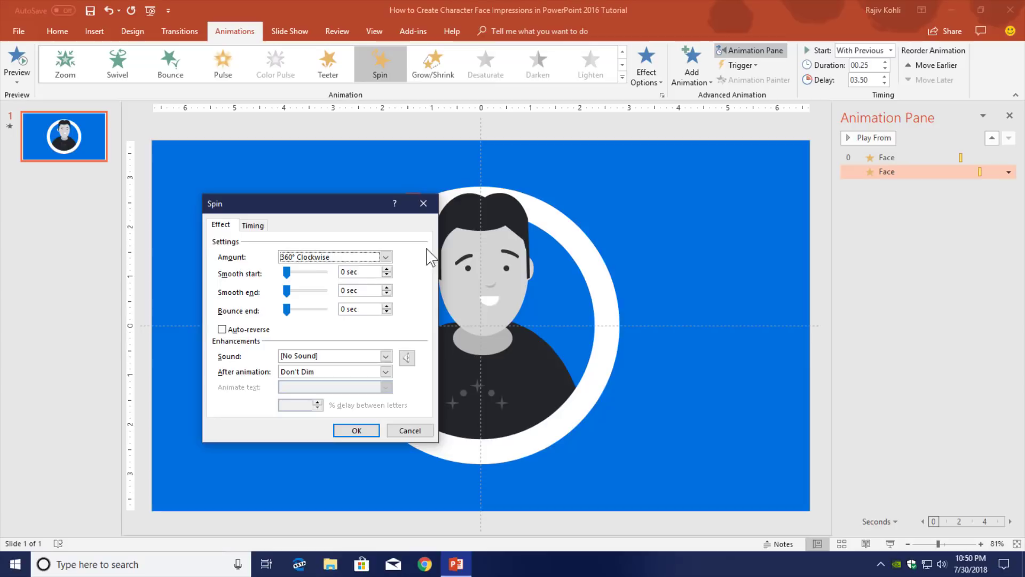
click(330, 258)
click(297, 330)
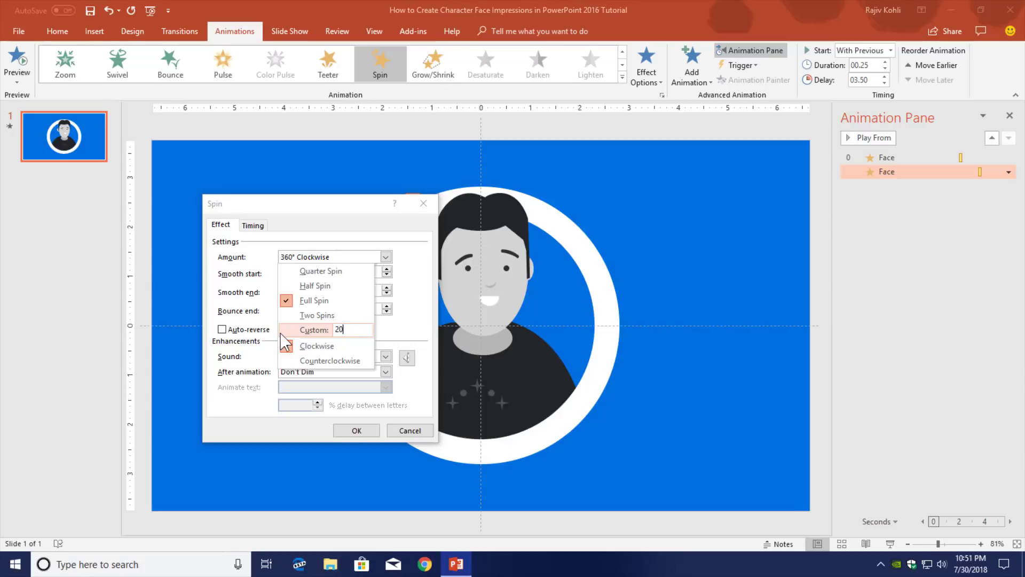
key(Return)
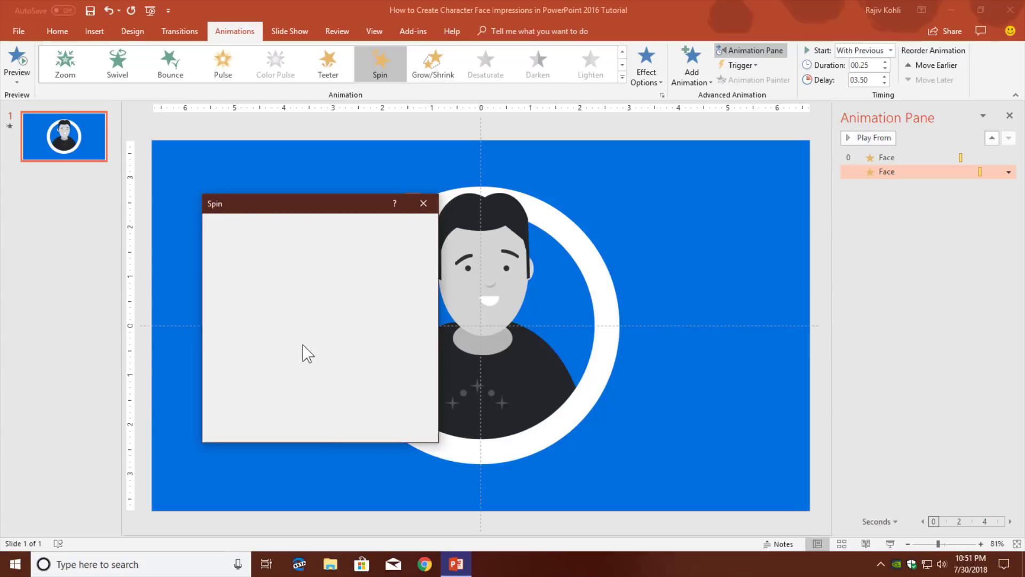
click(374, 257)
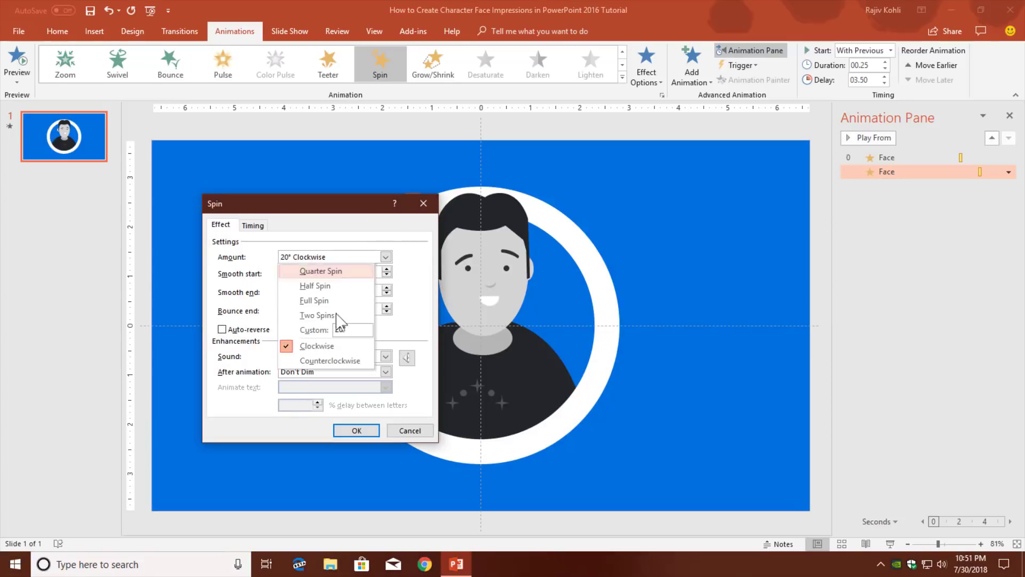
click(332, 363)
click(356, 430)
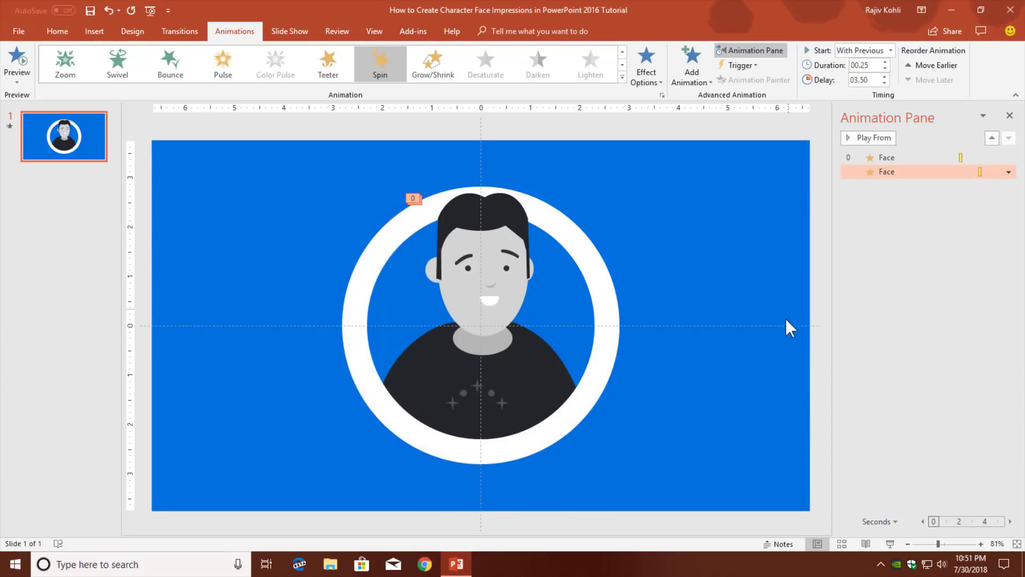
Step: Play the slide full-screen to check both spins, then return to editing
click(889, 544)
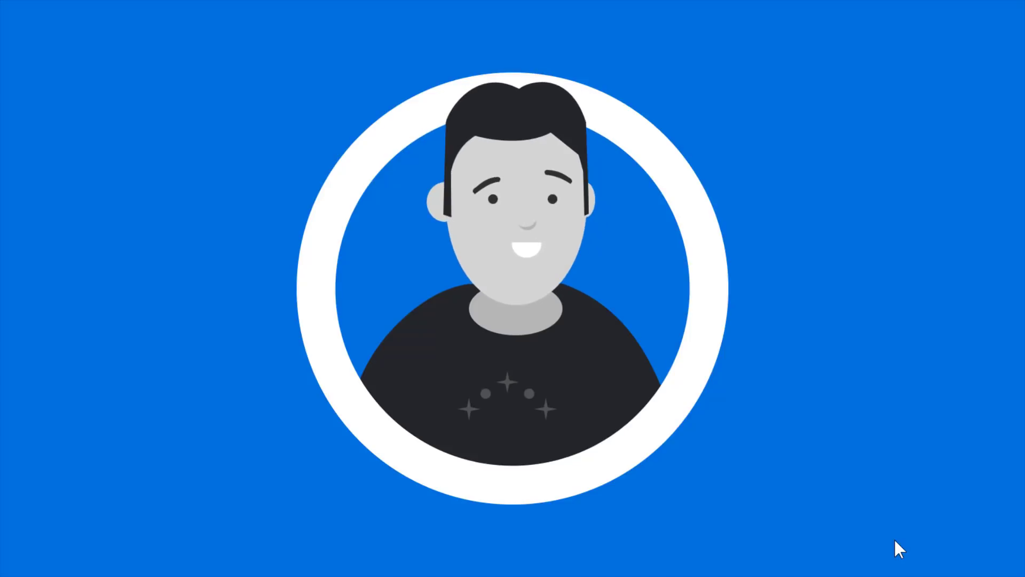
key(Escape)
click(441, 214)
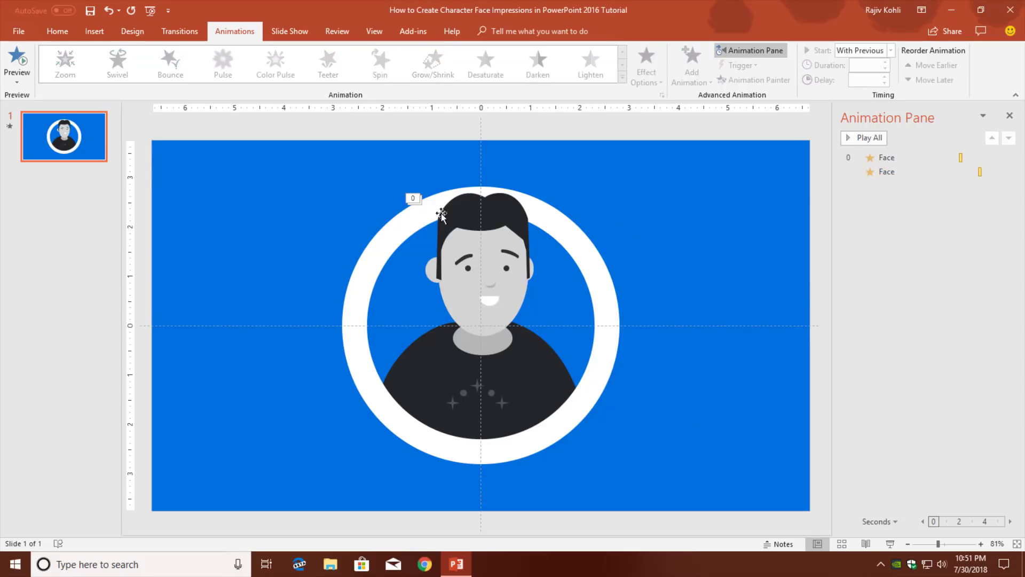
Step: Duplicate slide 1 and select the whole character on the new slide 2
right_click(66, 132)
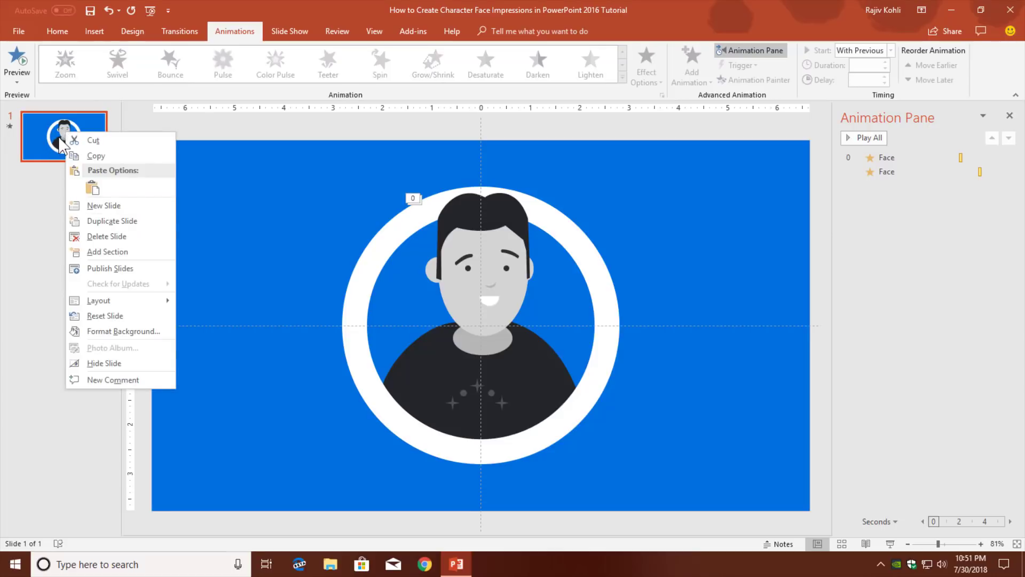
click(112, 221)
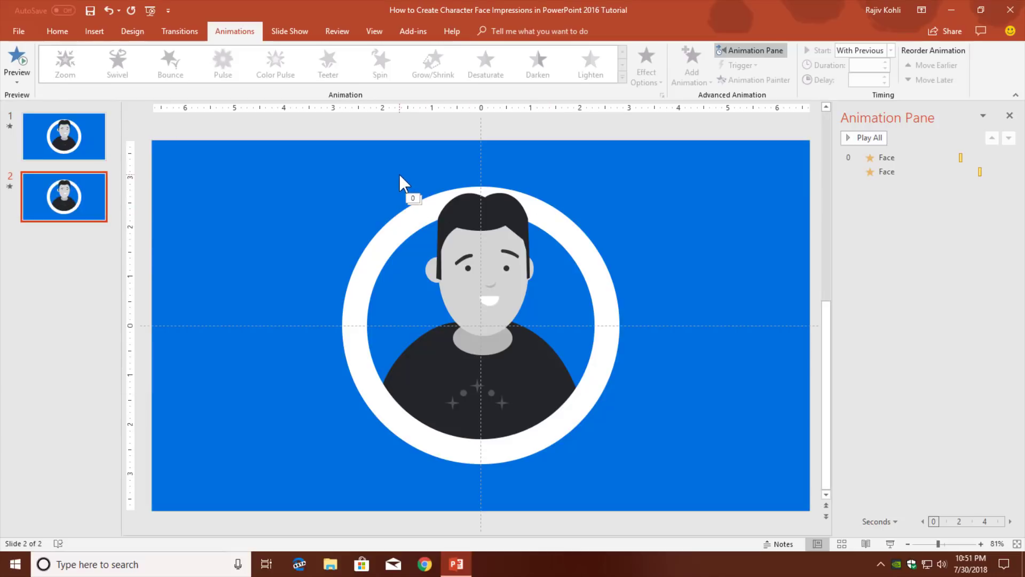
drag(400, 165, 587, 354)
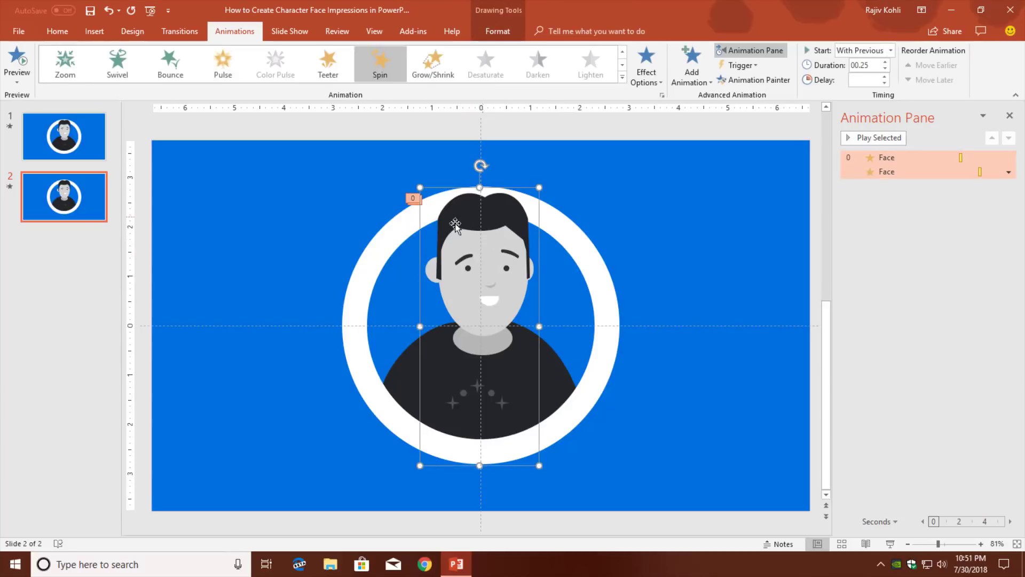
Step: Ungroup the character on slide 2 into separate shapes and select only the face
click(498, 33)
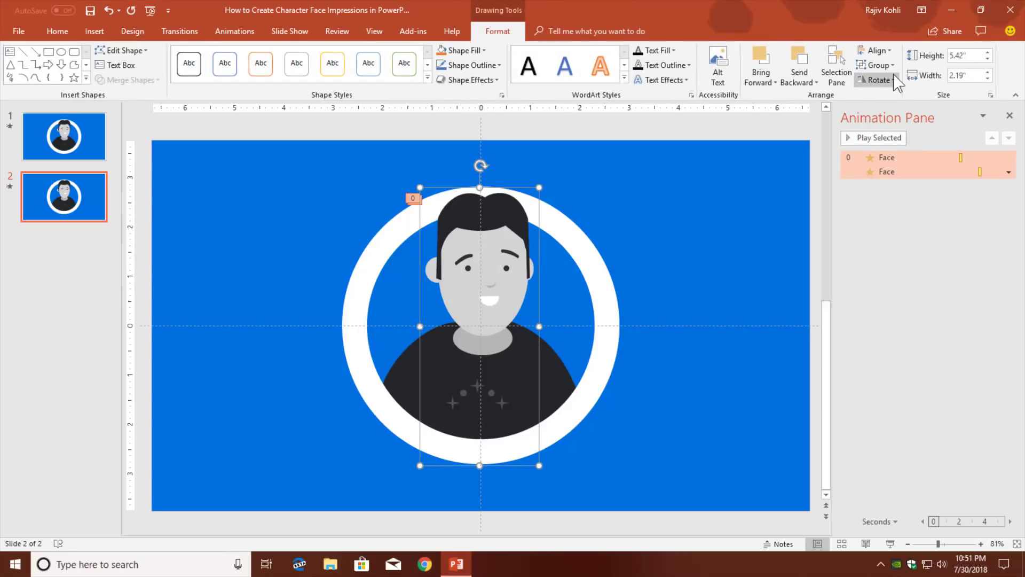
click(874, 66)
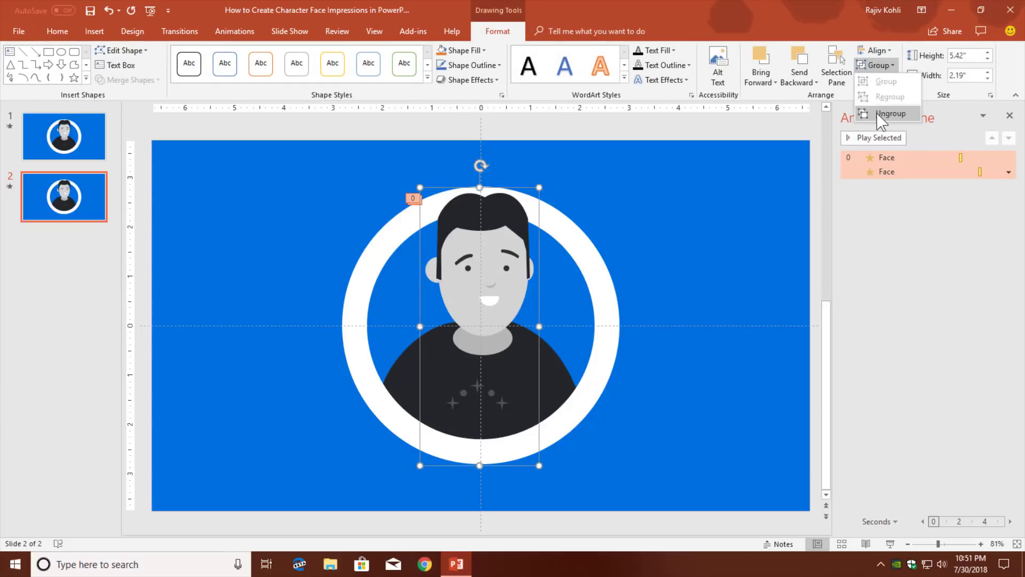
click(882, 114)
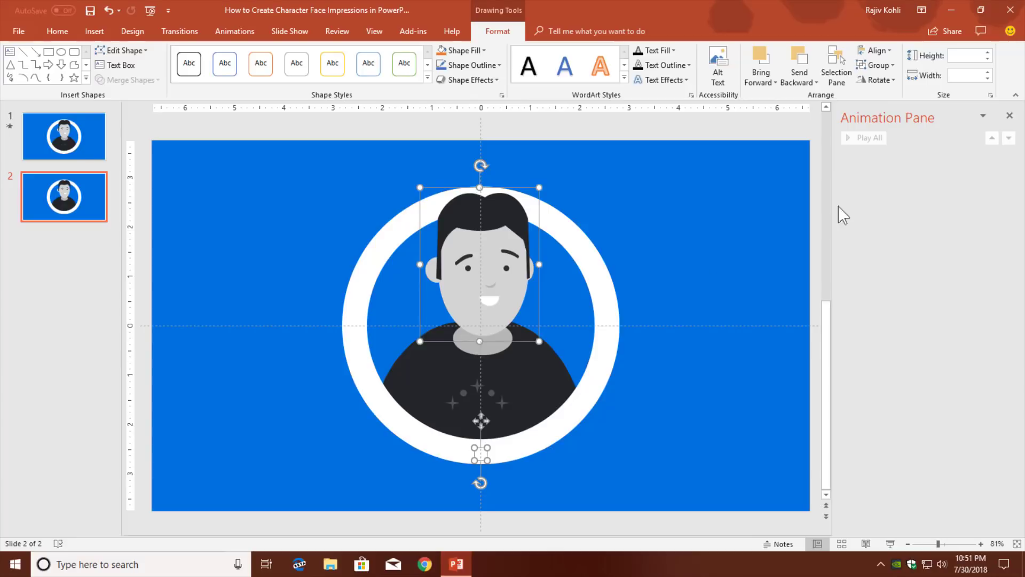
click(632, 221)
click(495, 238)
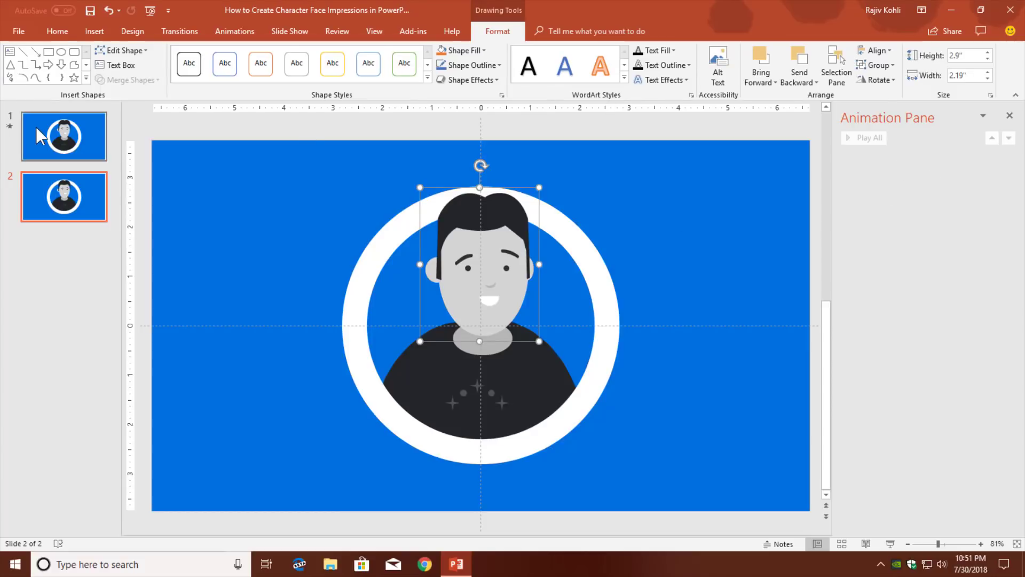
click(64, 136)
click(493, 241)
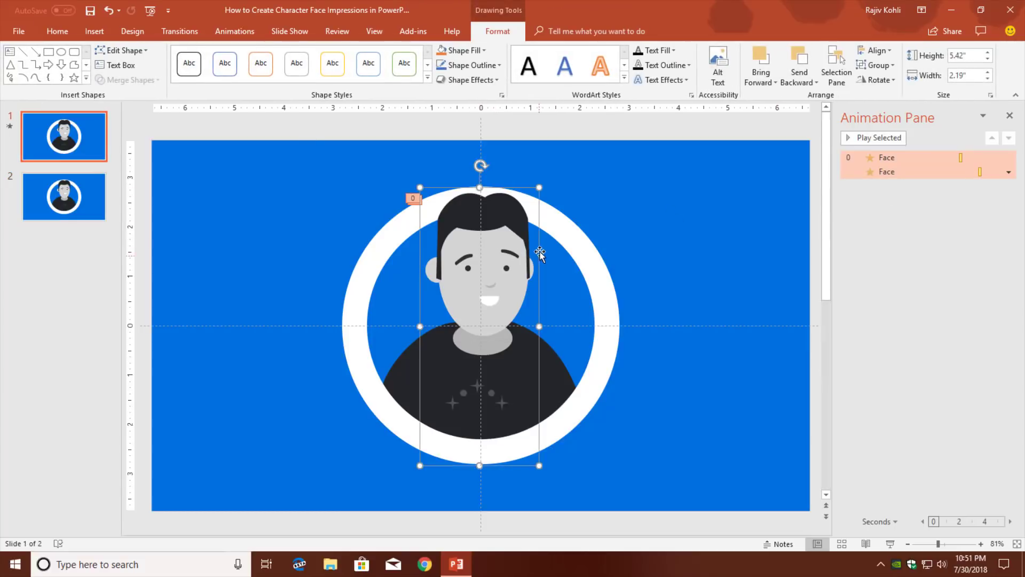
shift+click(573, 232)
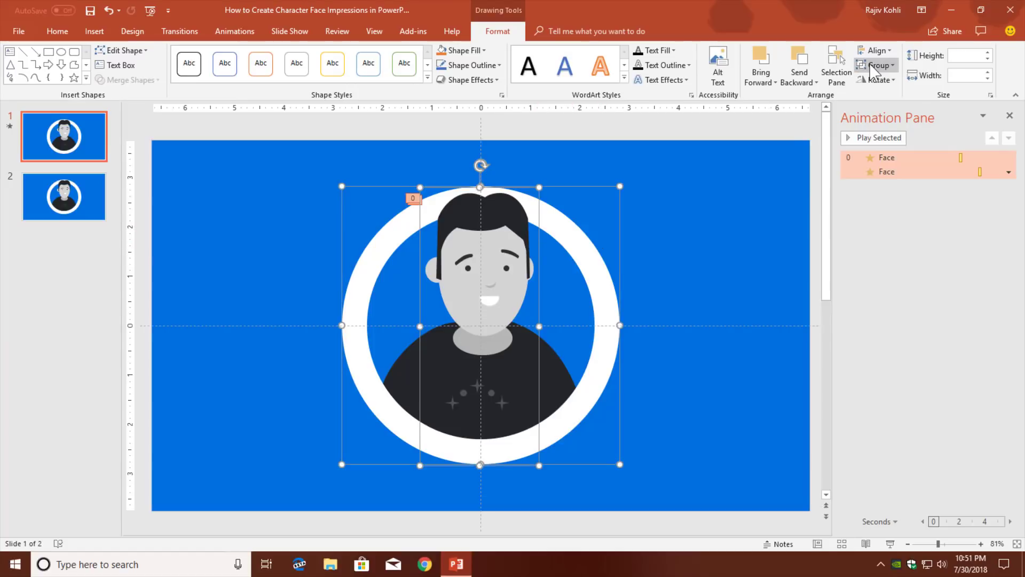
click(875, 66)
click(880, 81)
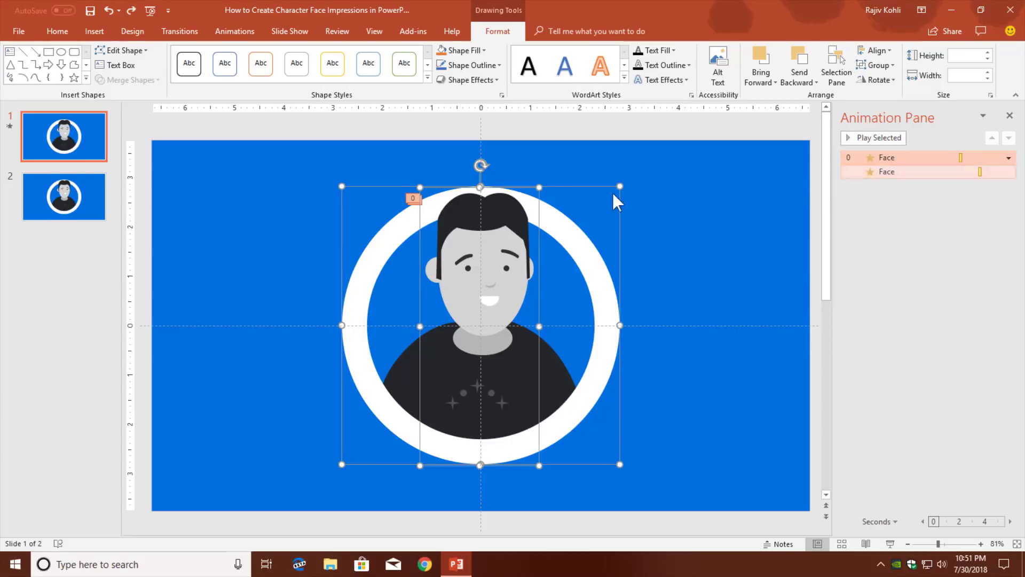
click(43, 198)
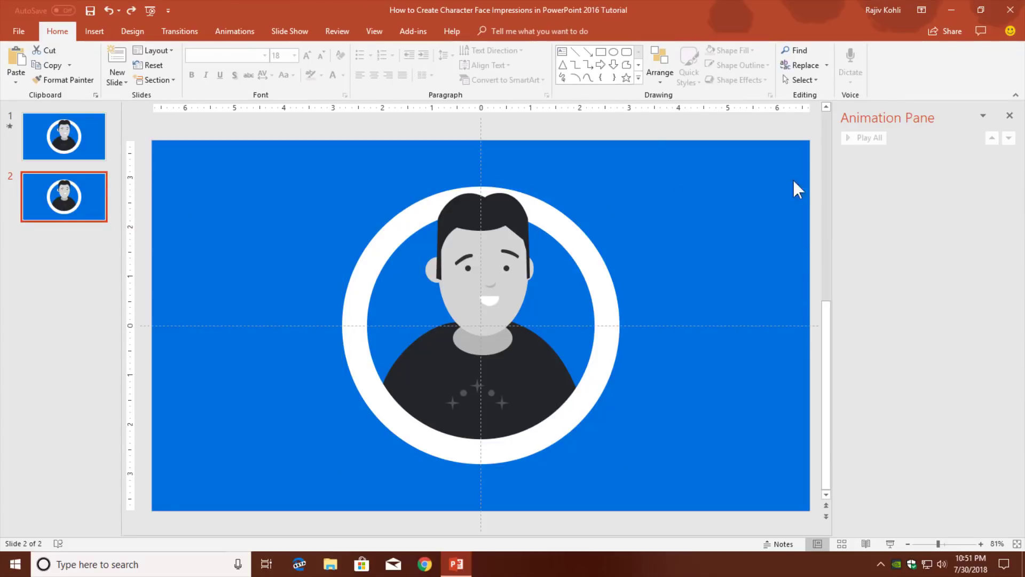
click(495, 237)
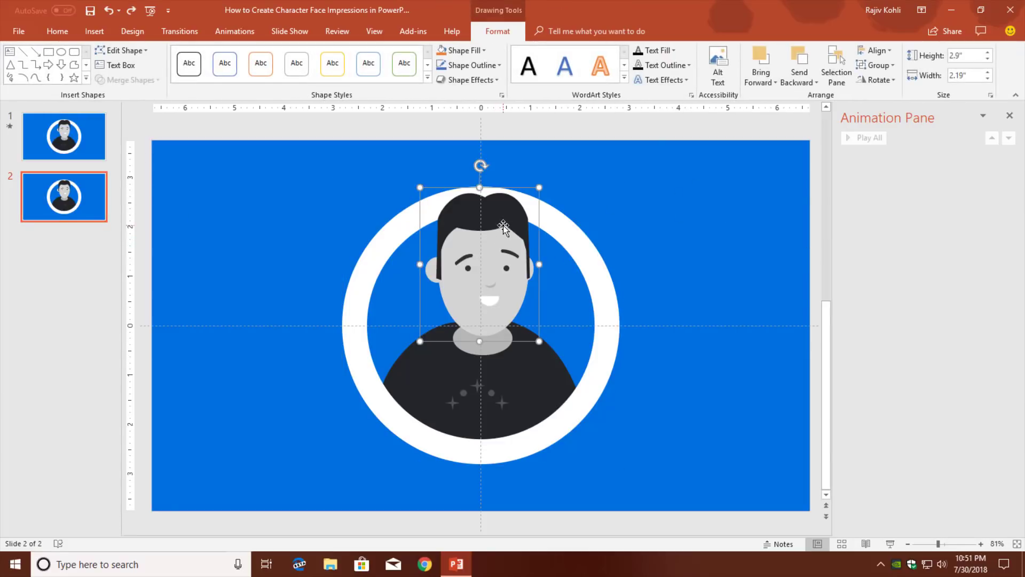